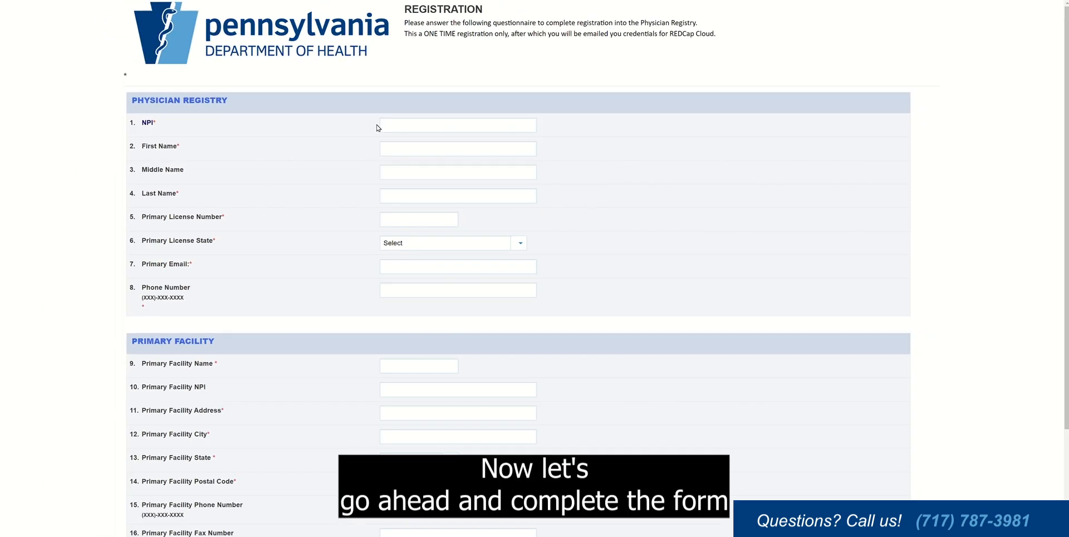
Step: Enter the physician's NPI, first and last name, licence number, and Texas as licence state
click(549, 161)
text(9876543210)
click(385, 143)
key(Tab)
key(Tab)
key(Tab)
text(54321)
click(446, 243)
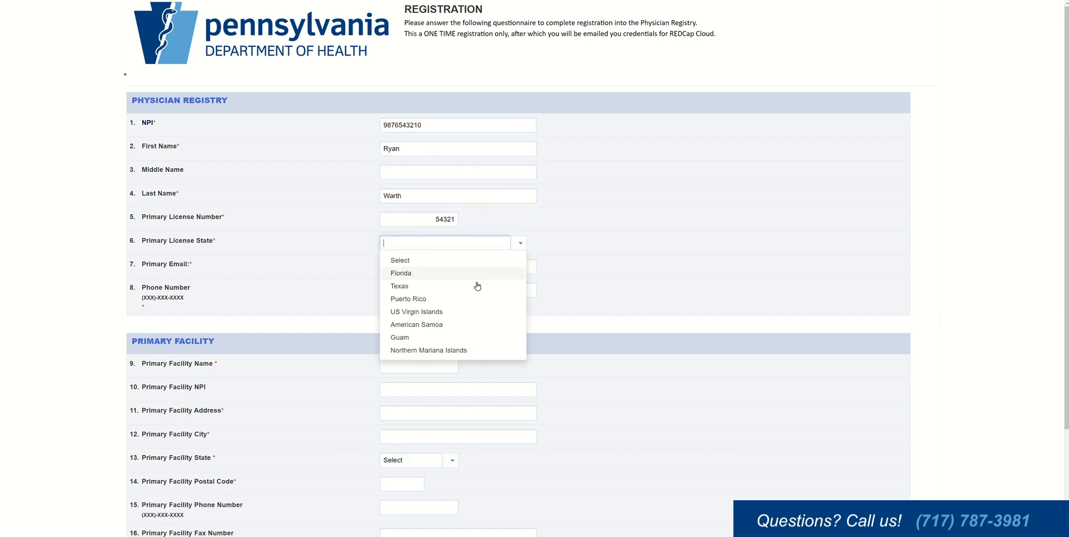
click(477, 285)
Step: Fill in the physician's e-mail address and phone number
click(533, 265)
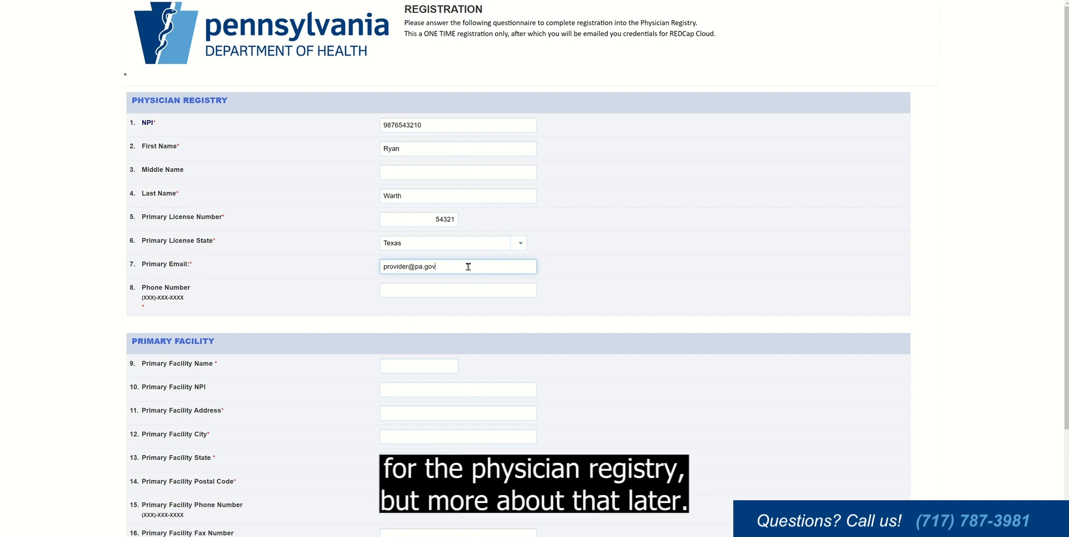
click(460, 289)
text((555)-555-5555)
Step: Enter primary facility Dallas Health with its street address, city Dallas, state TX and postal code
click(429, 365)
text(Dallas Health)
click(429, 410)
click(425, 436)
text(Dallas)
click(439, 460)
scroll(442, 449, down, 10)
click(425, 369)
scroll(424, 369, down, 2)
click(412, 357)
text(75021)
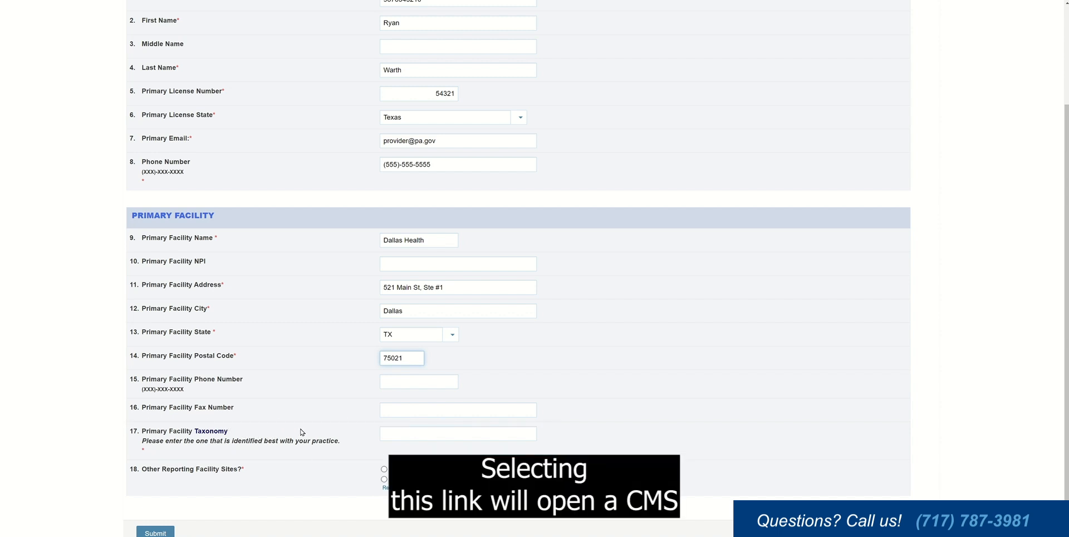
Step: Copy code 2086S0127X from the Trauma Surgery row of the Medicare taxonomy crosswalk, then return to the form
click(213, 432)
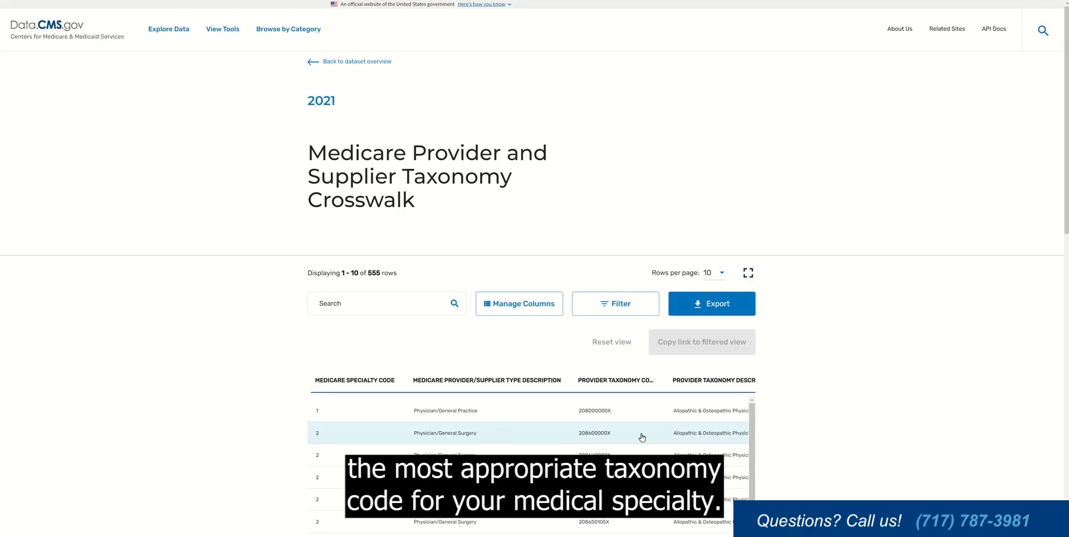
scroll(709, 341, down, 5)
scroll(700, 290, right, 4)
scroll(699, 289, down, 2)
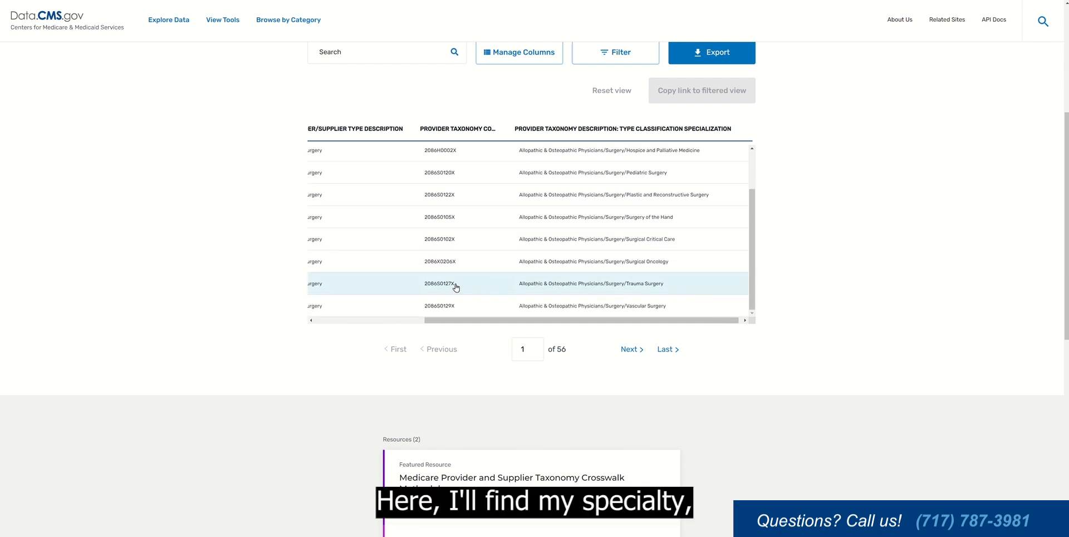
drag(455, 285, 426, 285)
right_click(428, 286)
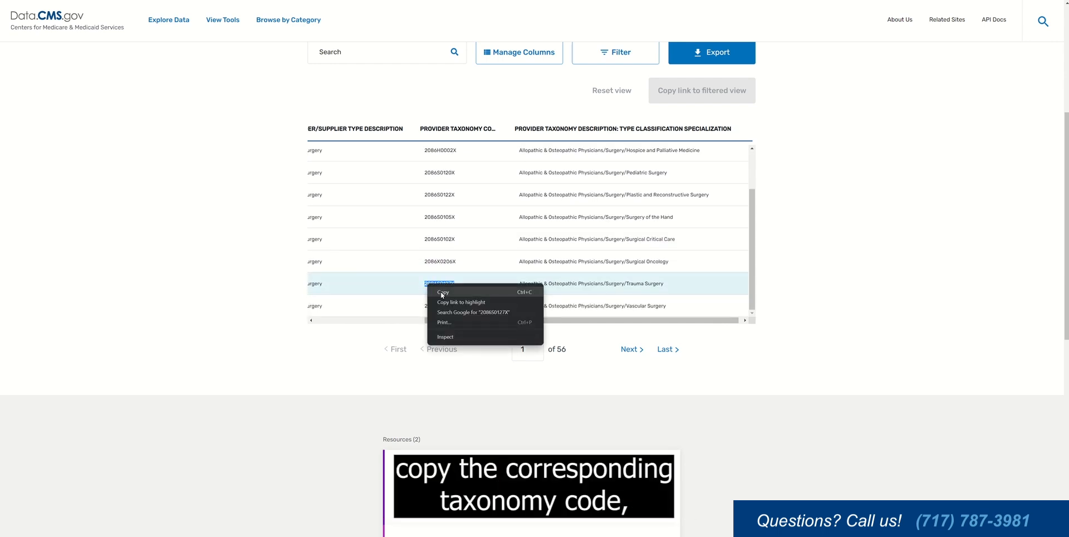
click(439, 291)
key(alt+Tab)
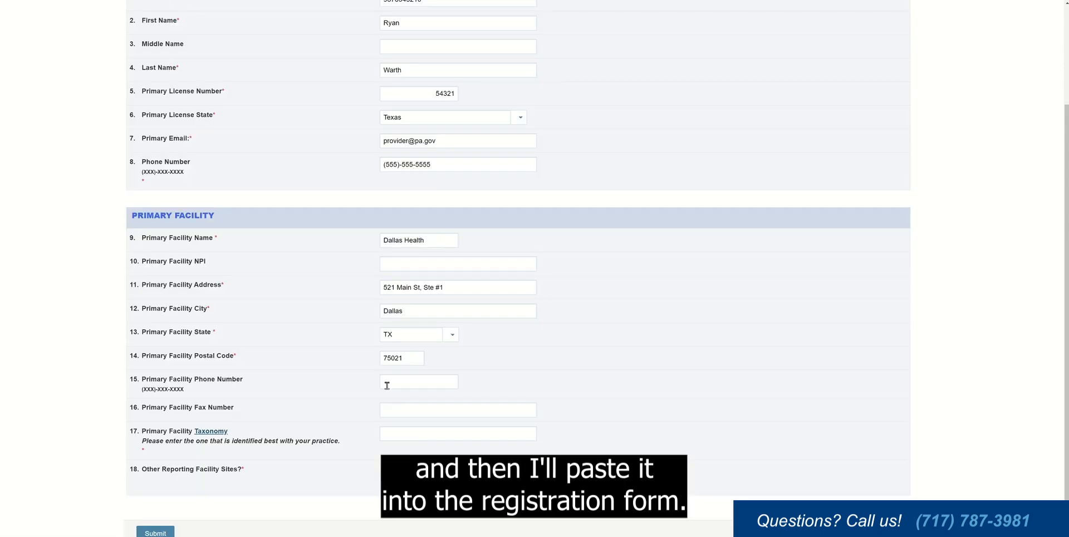
Step: Paste 2086S0127X as facility taxonomy, submit the registration, and follow the e-mailed study link
right_click(406, 434)
click(434, 382)
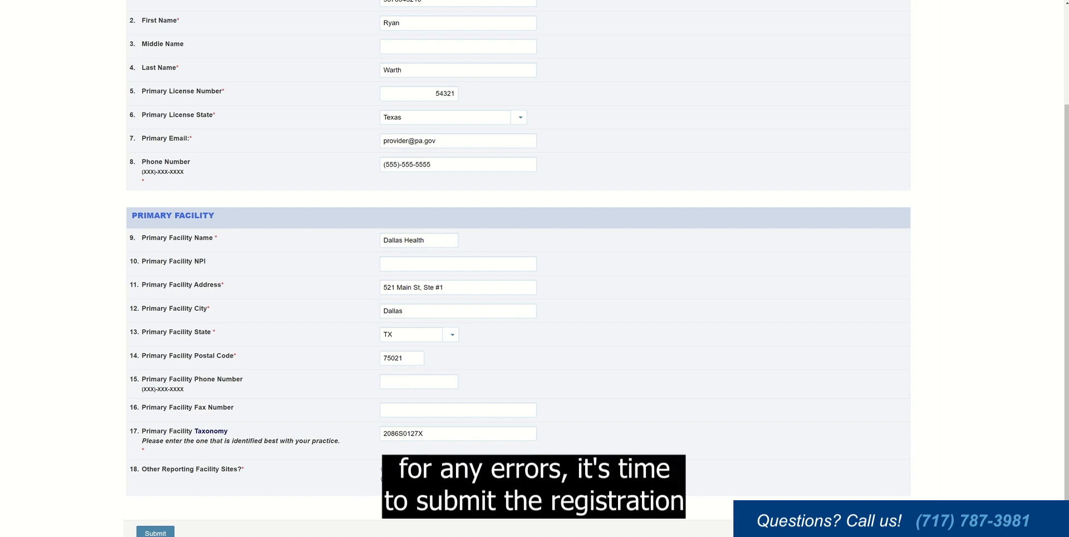
scroll(518, 267, up, 3)
scroll(517, 267, down, 3)
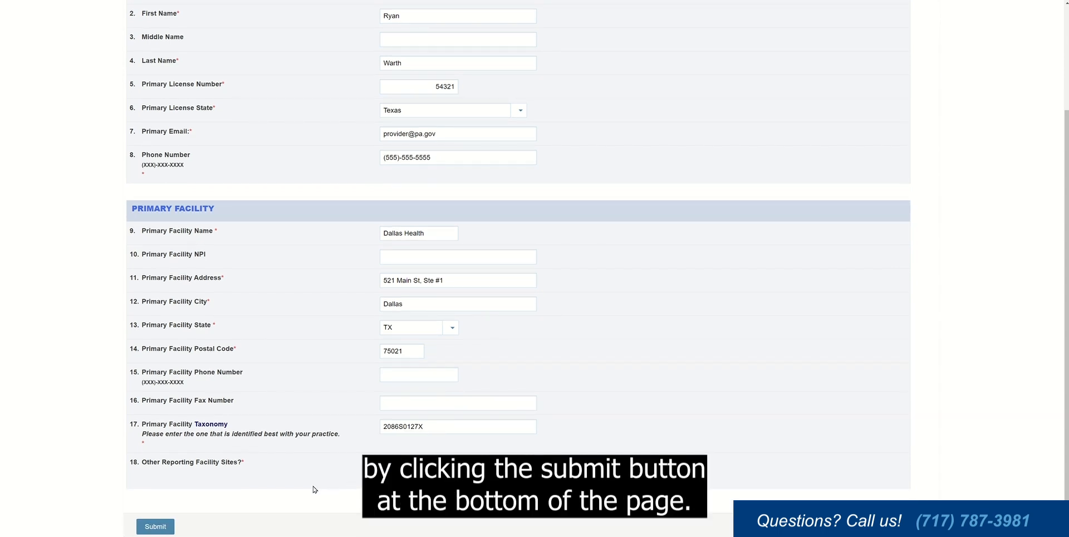
click(155, 526)
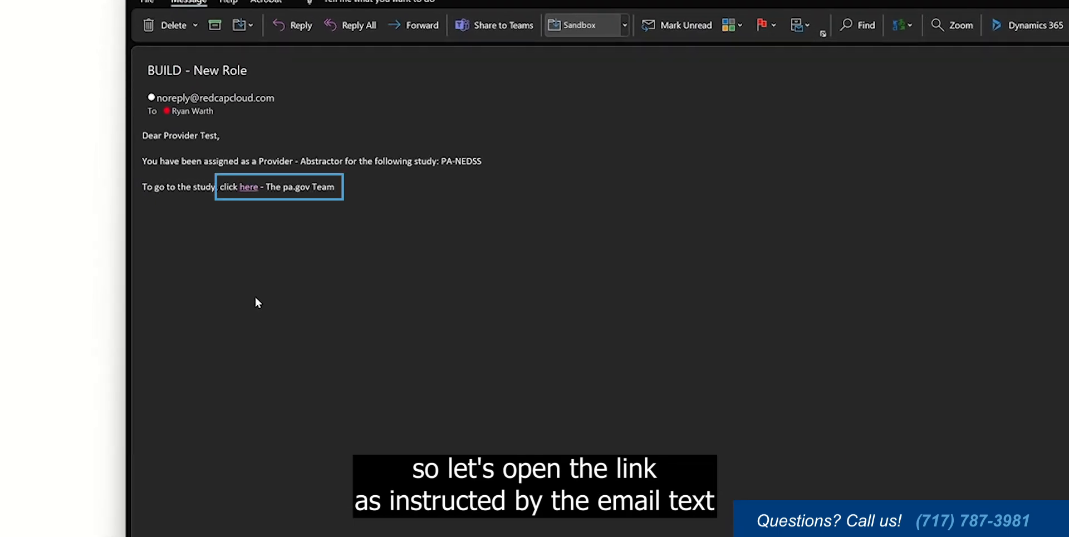
click(250, 189)
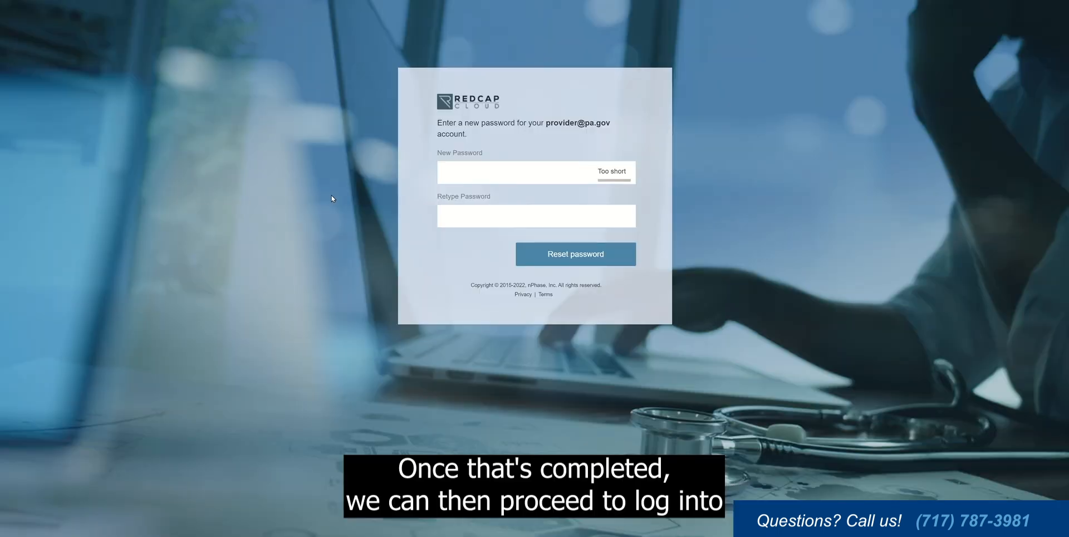
Step: Enter and confirm a new account password, then acknowledge the success message
click(474, 167)
text(•••••••••••)
key(Tab)
text(•••••••••••)
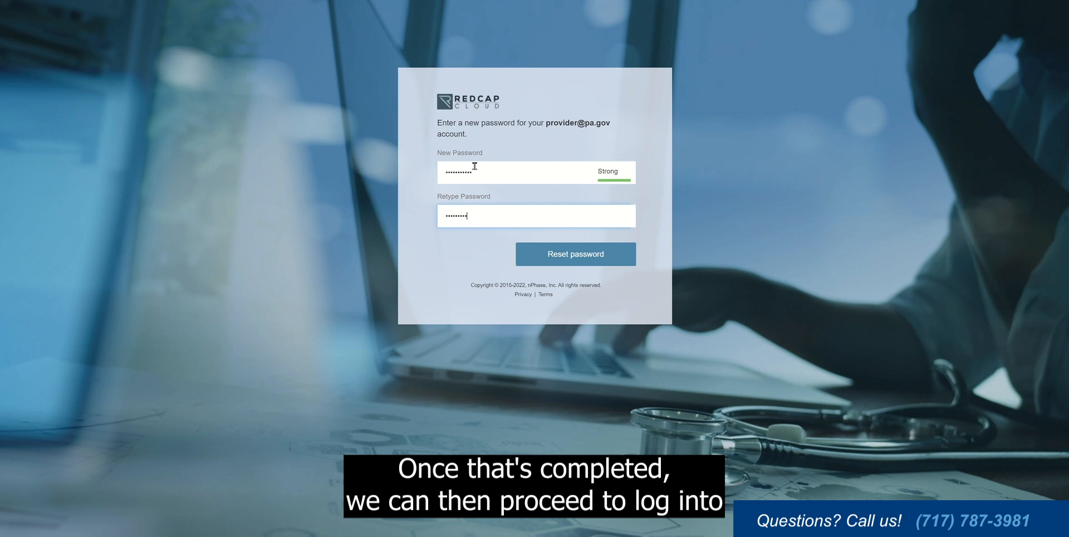
click(572, 255)
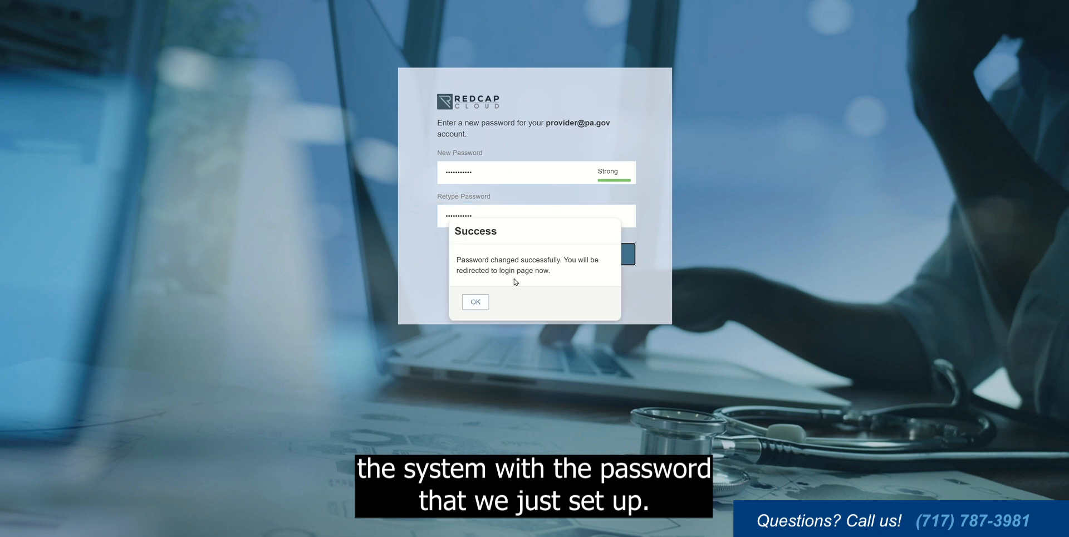
click(477, 301)
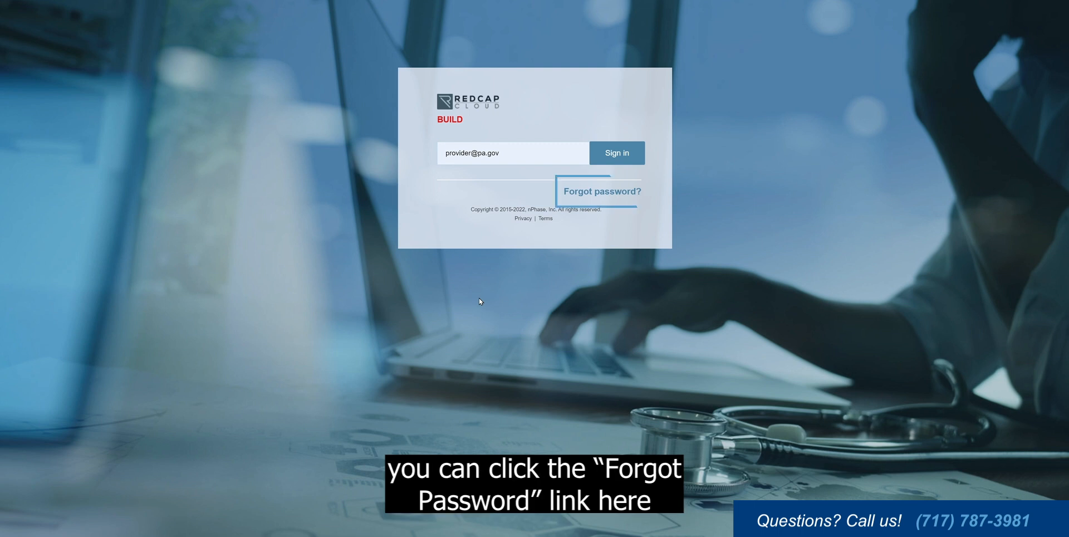
Step: Back out of the password-reset form and sign in with the new password
click(608, 192)
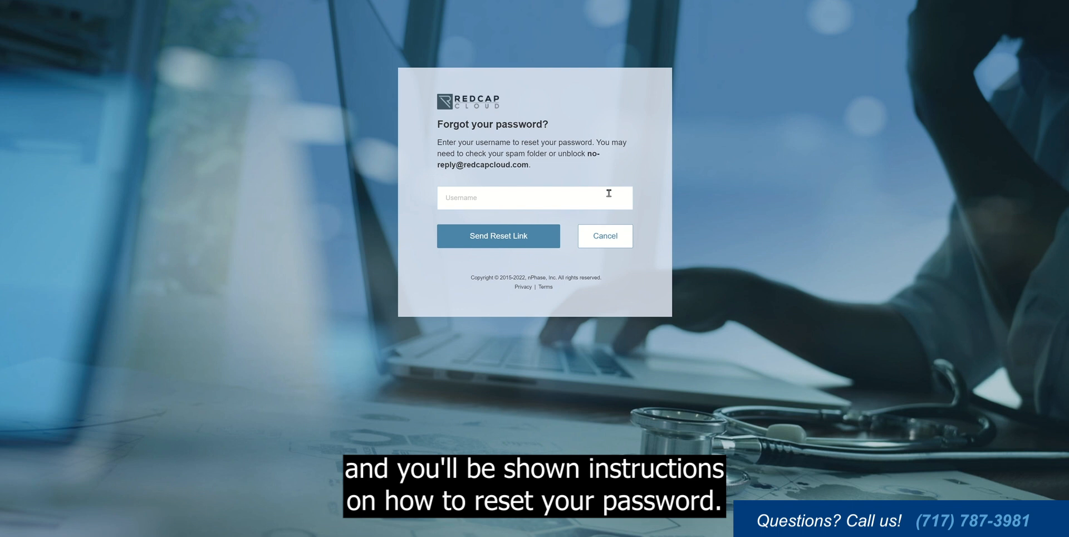
click(614, 240)
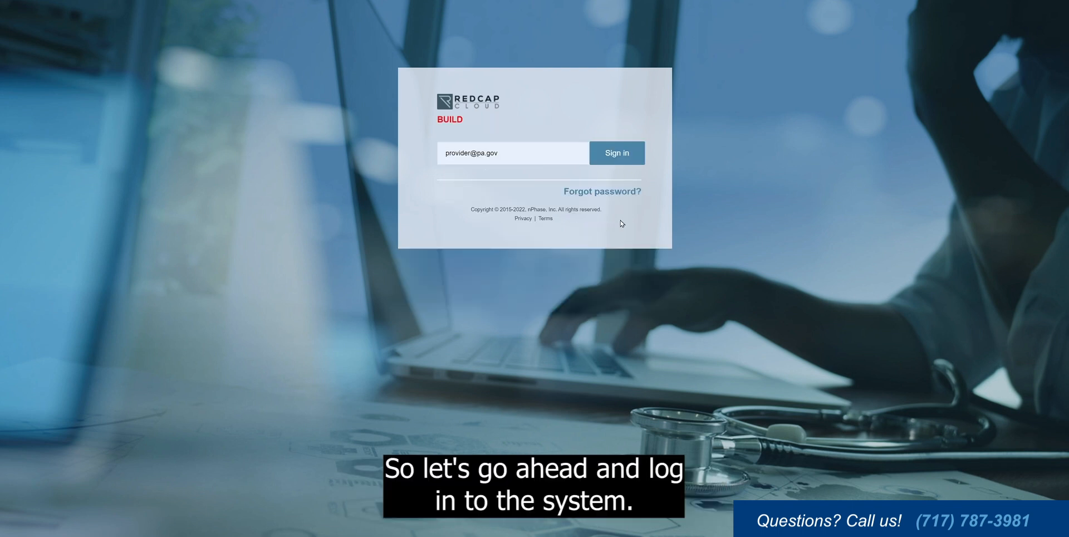
click(621, 160)
click(555, 173)
text(•••••••••••)
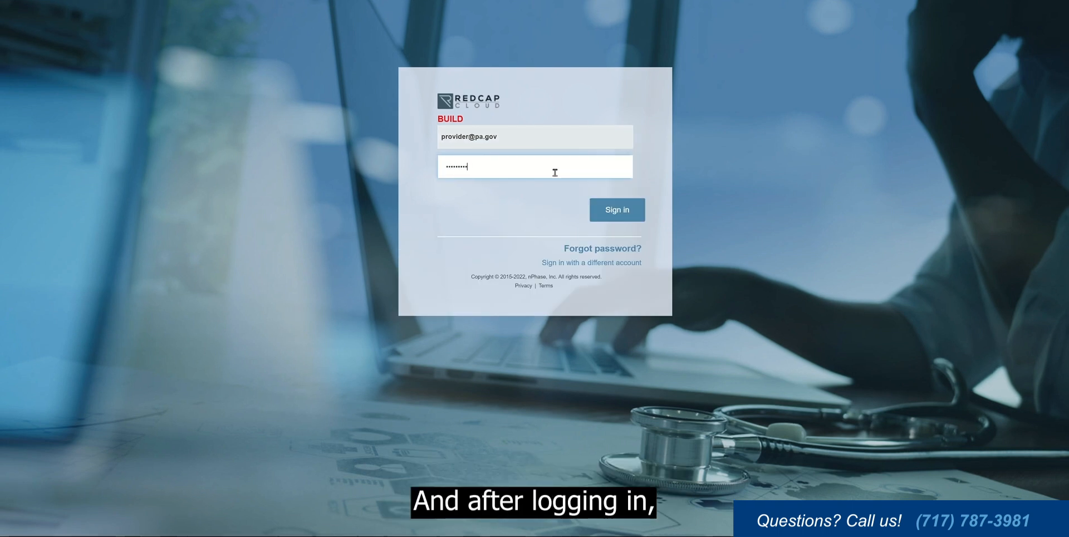
key(Return)
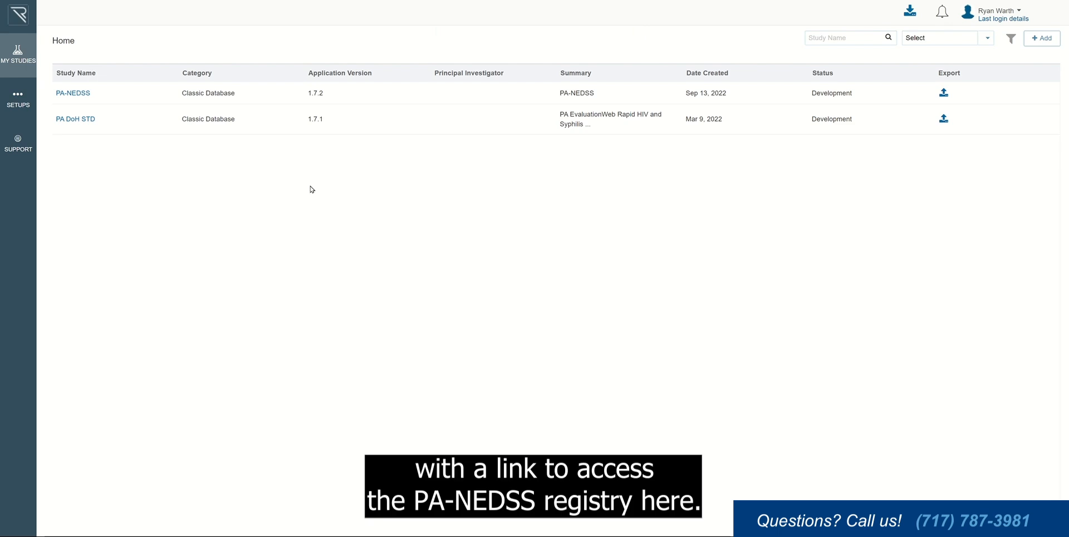
Step: Open the PA-NEDSS study from the My Studies list
click(92, 95)
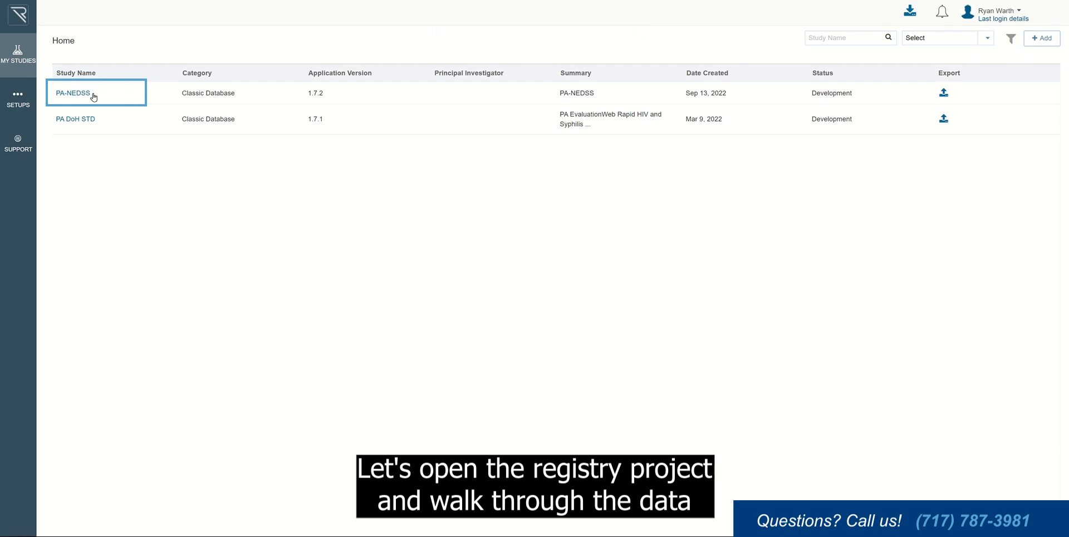
click(92, 94)
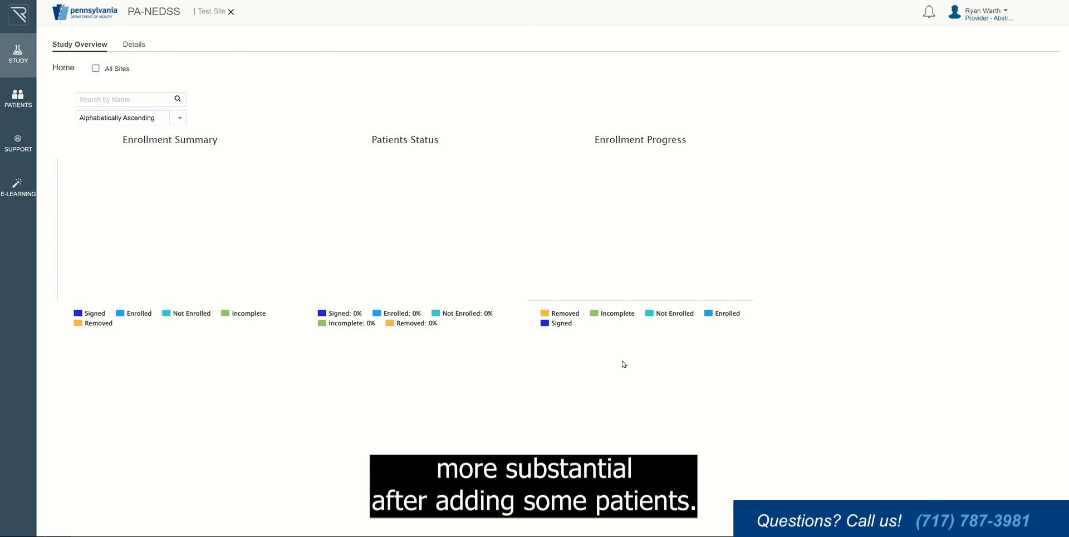
Step: Show the PA-NEDSS Details tab with its version, database type and sponsor
click(131, 47)
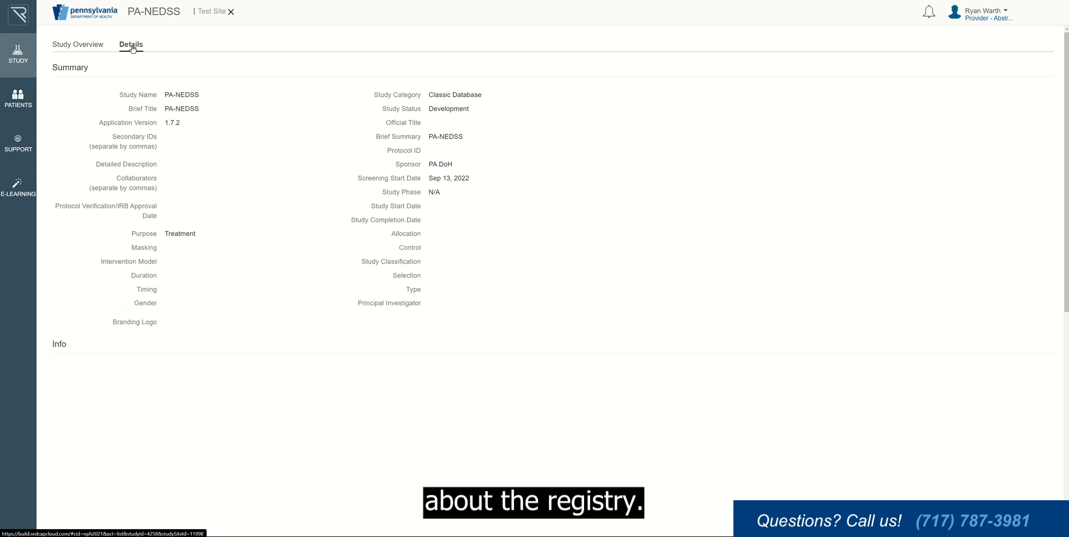
Step: Go to the Patients list and start adding a new patient
click(15, 100)
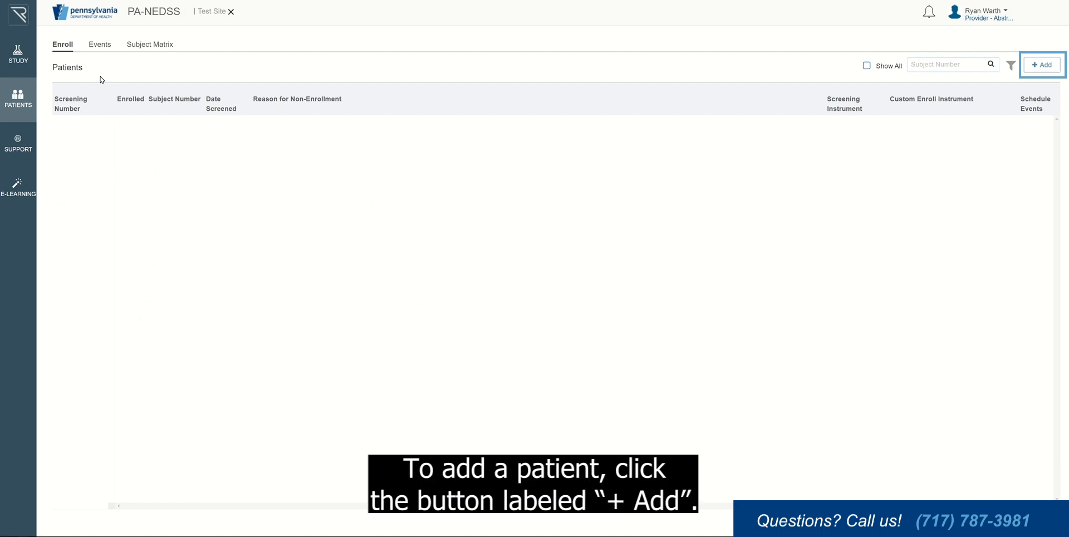
click(1034, 66)
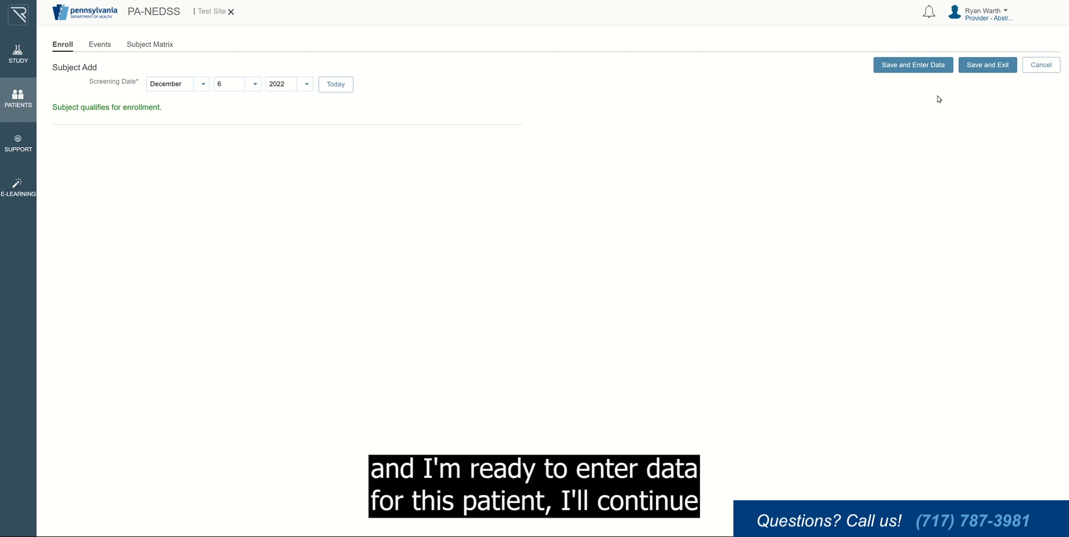
Step: Save the new patient and open the '1. Provider Reporting' form under its event
click(913, 71)
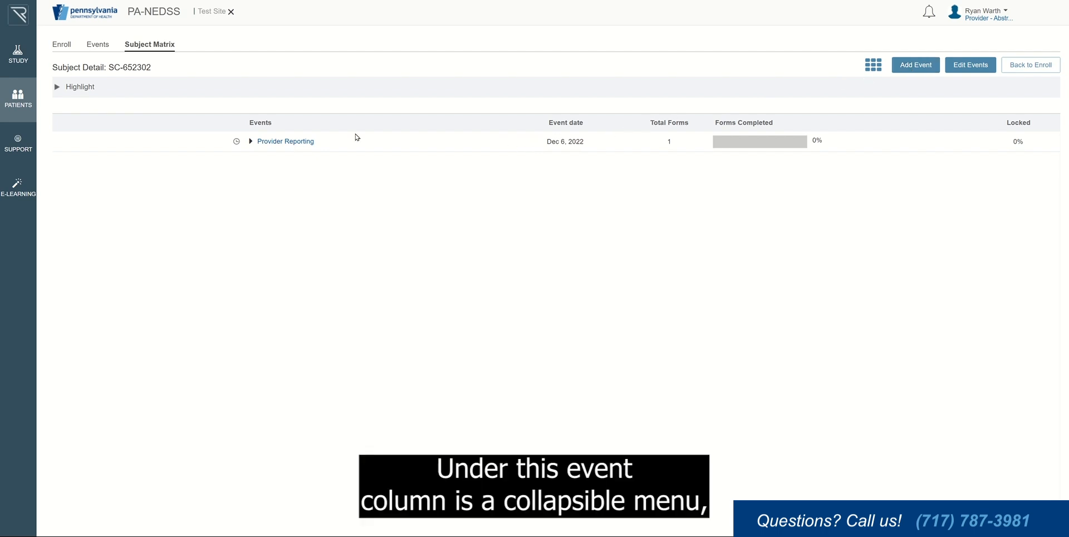
click(303, 143)
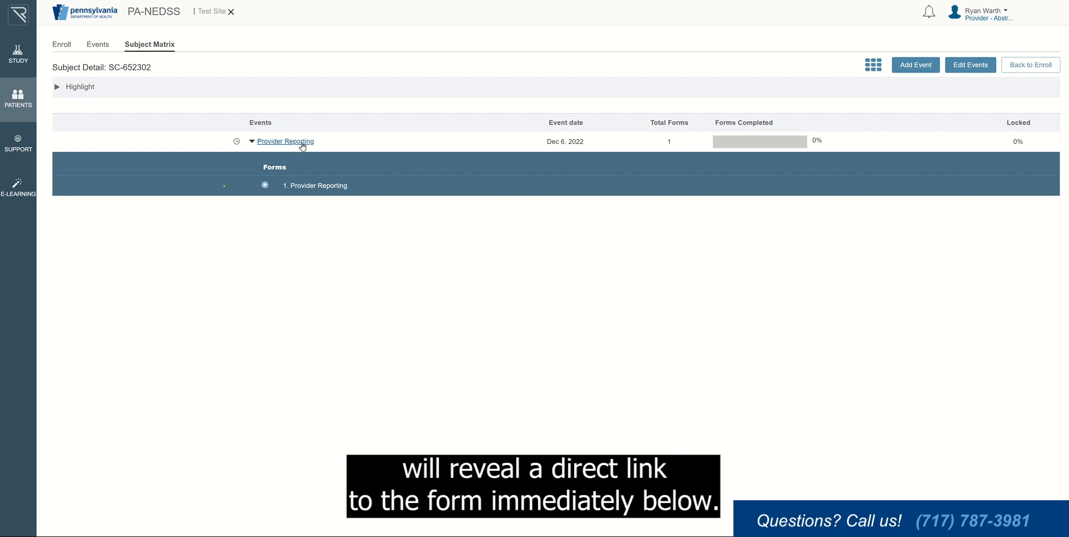
click(310, 188)
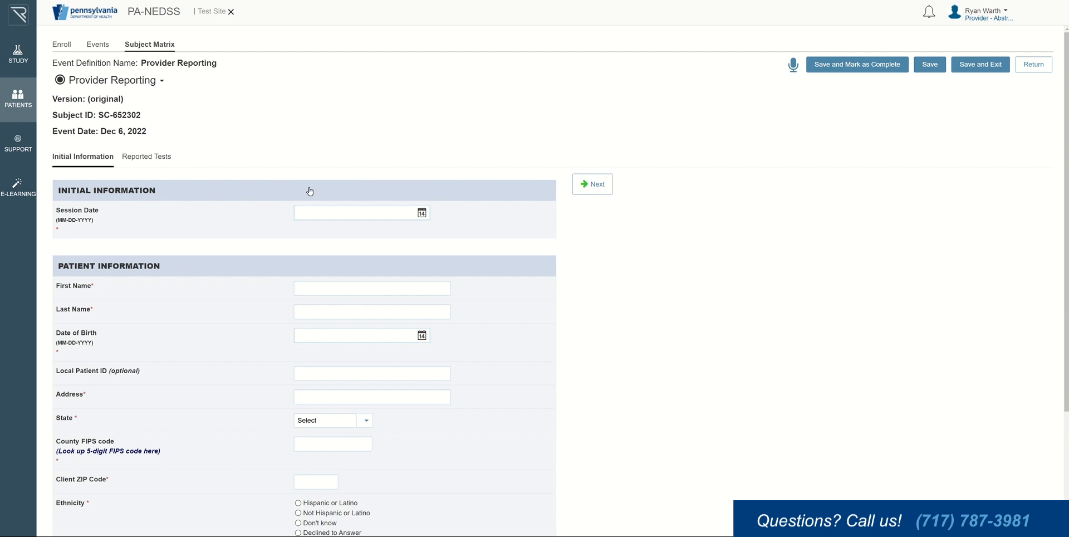
scroll(310, 189, down, 2)
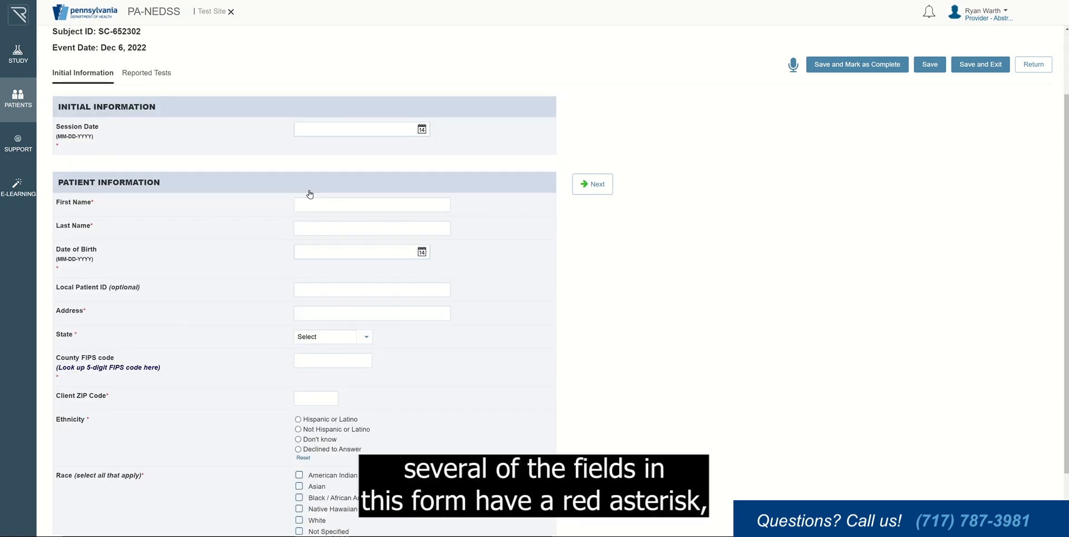
scroll(310, 194, down, 1)
scroll(310, 194, up, 2)
scroll(310, 193, up, 1)
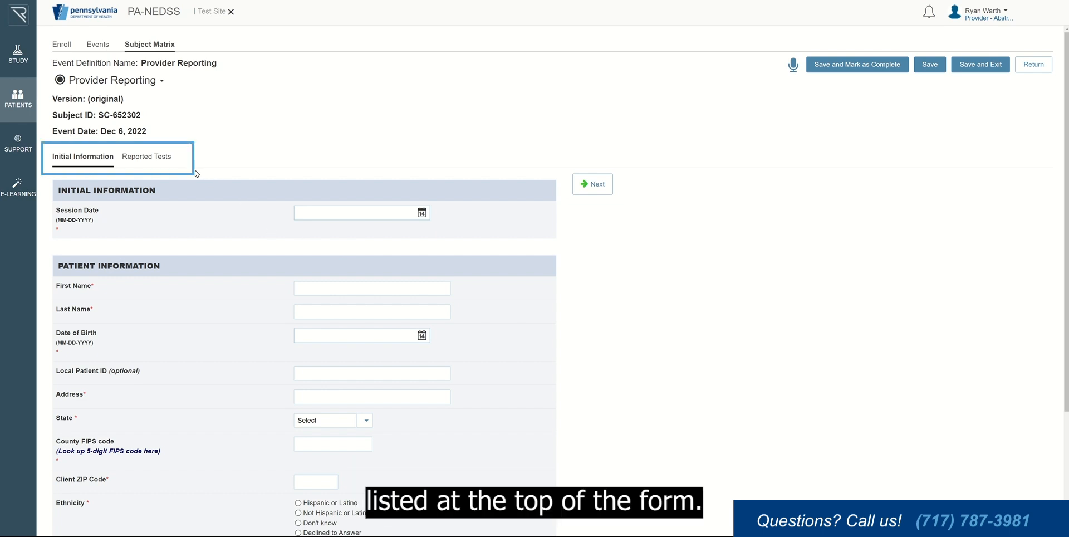
Step: Set the session date to Dec 7, 2022 and enter the patient's first and last name
click(156, 158)
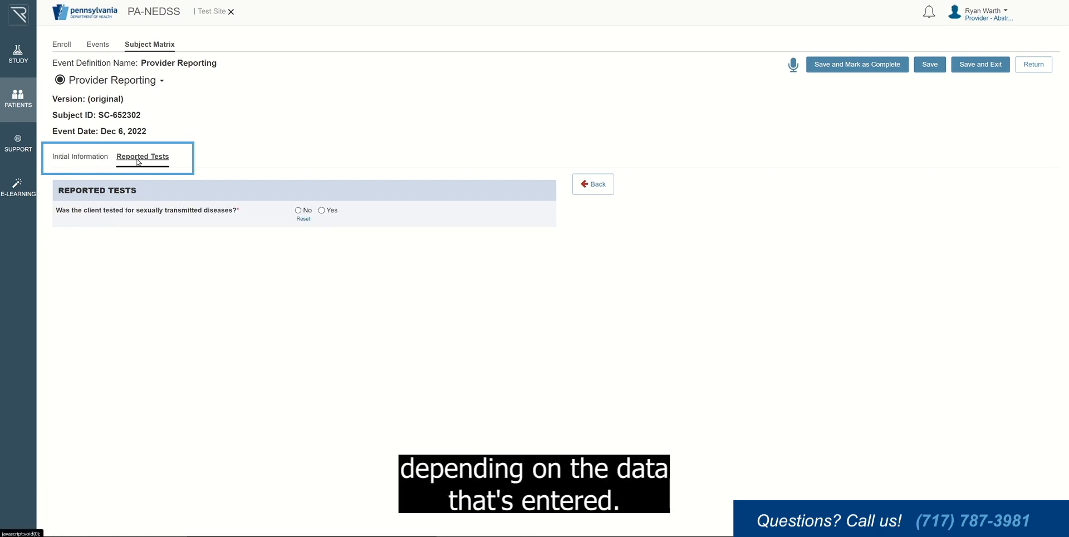
click(90, 158)
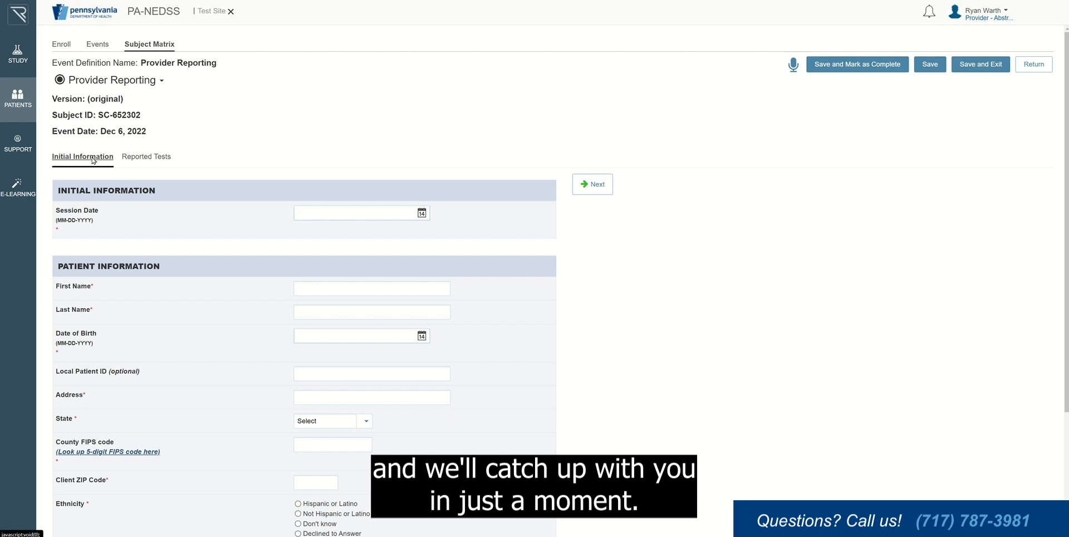
click(341, 213)
click(341, 310)
click(341, 286)
text(John)
key(Tab)
text(Smith)
click(356, 335)
click(368, 354)
click(359, 425)
click(329, 410)
click(357, 396)
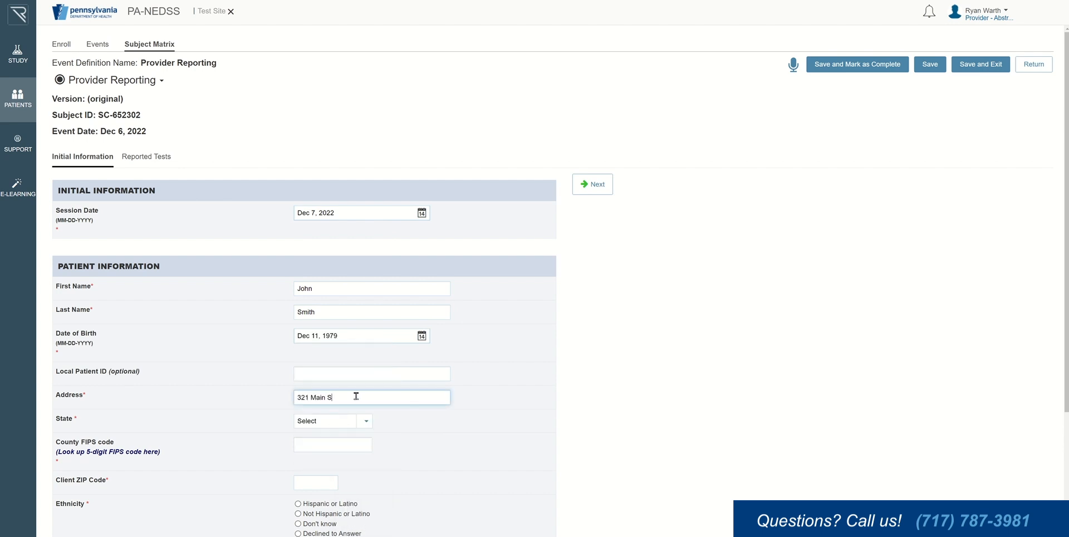
click(365, 421)
scroll(346, 367, down, 10)
click(341, 318)
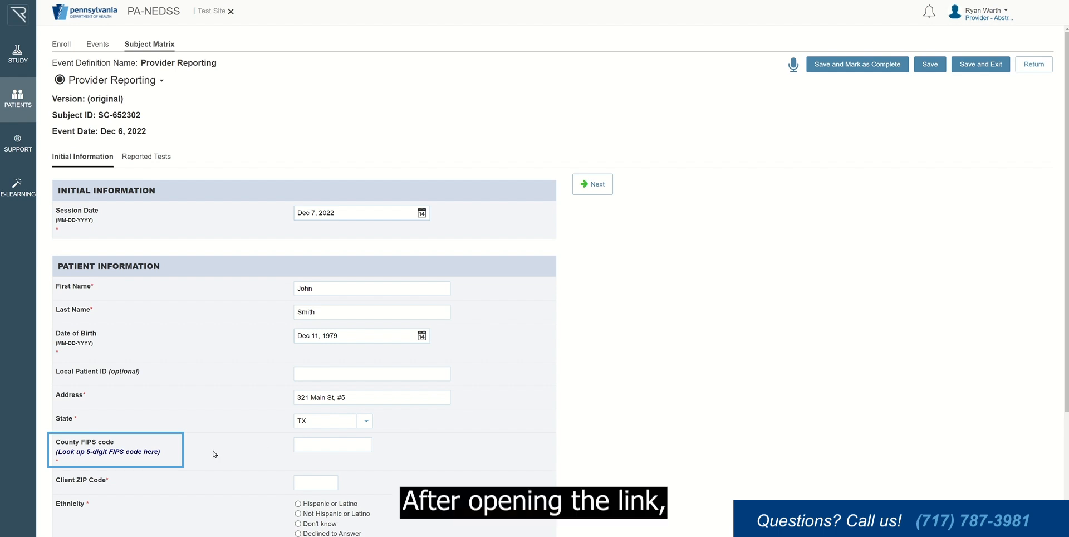
Step: Search zipinfo.com for Dallas, TX to find its county FIPS code, 48113
click(130, 453)
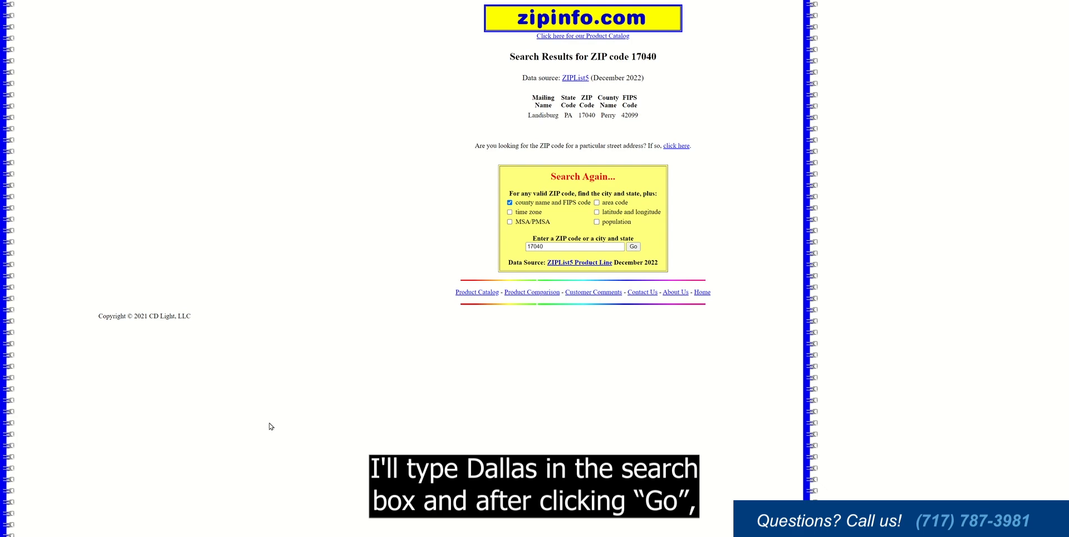
drag(553, 373, 505, 381)
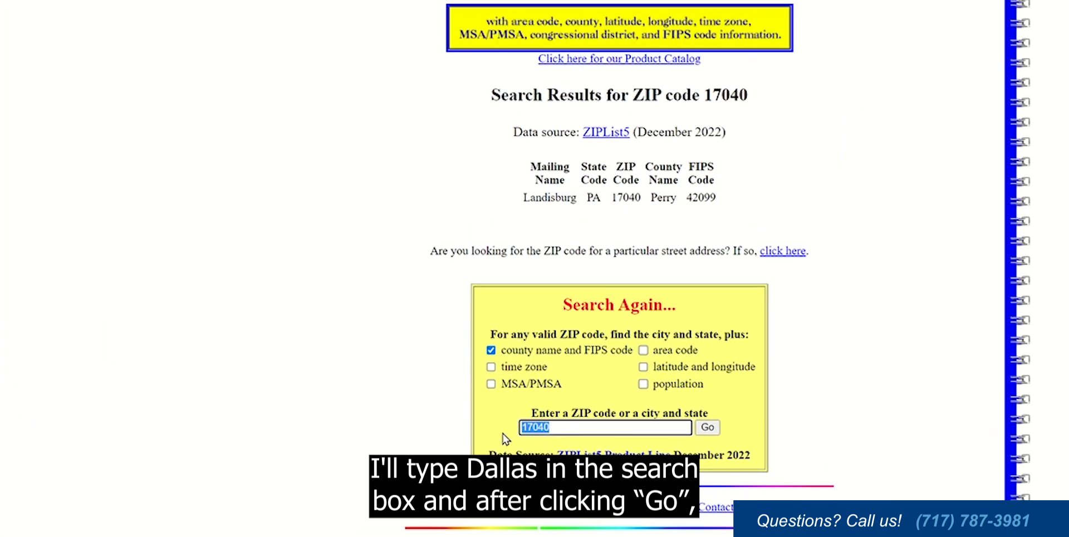
text(Dallas)
click(707, 428)
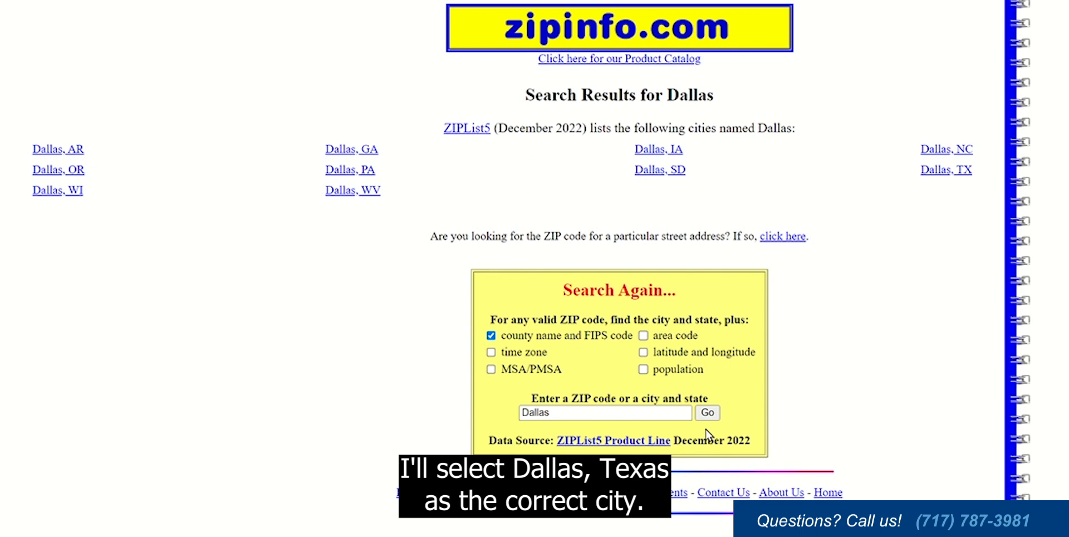
click(946, 173)
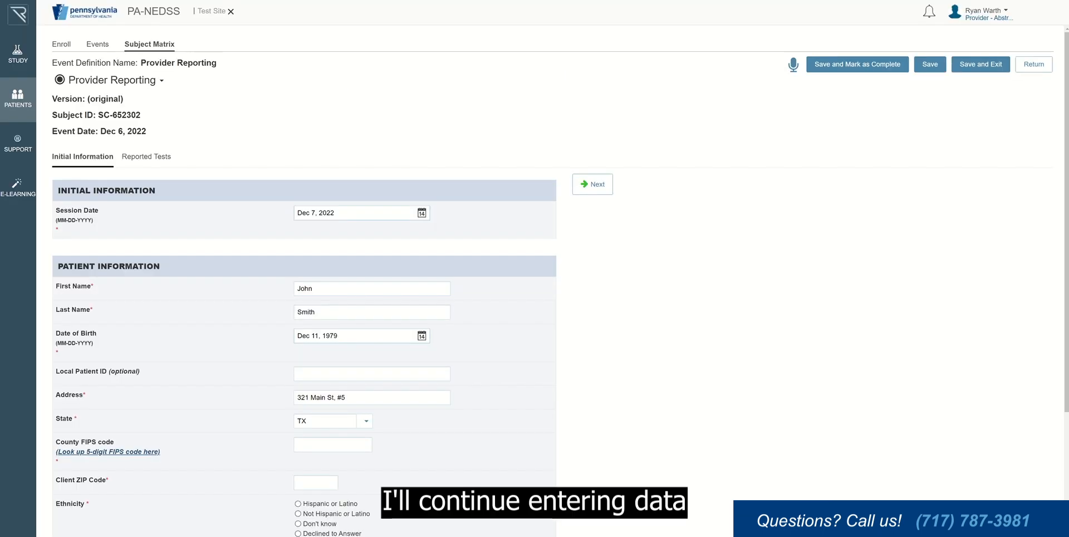
Step: Enter county FIPS code 48113 and client ZIP code 75021
click(311, 446)
text(48113)
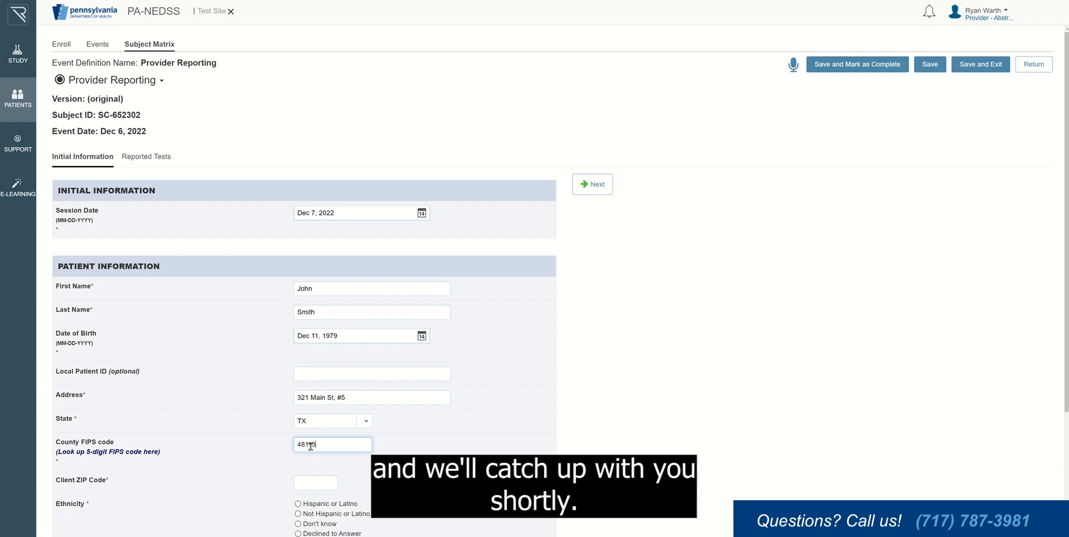
key(Tab)
text(75021)
Step: Set ethnicity to Hispanic or Latino, race to White, and assigned sex at birth to Male
scroll(390, 398, down, 3)
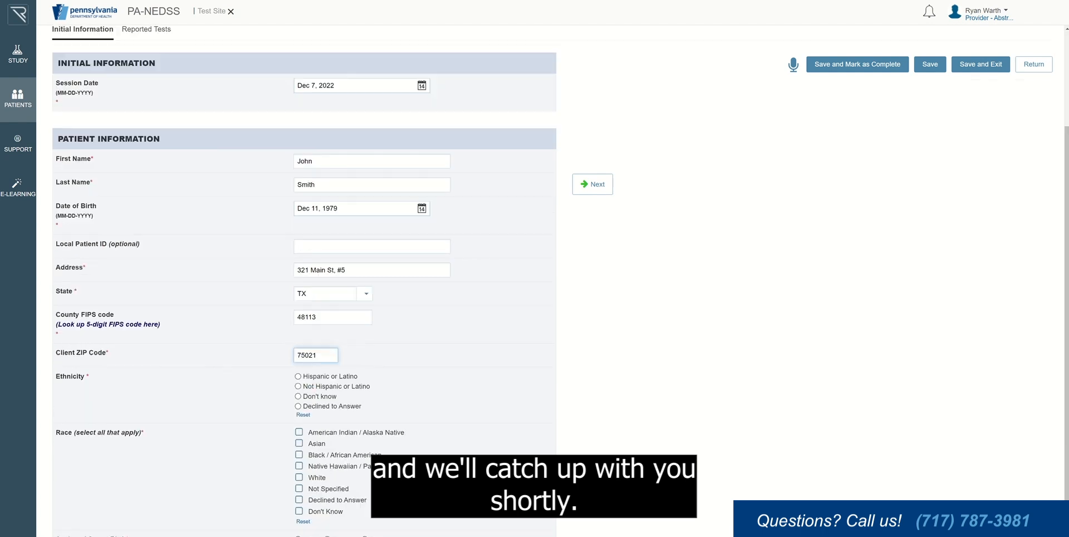
click(298, 342)
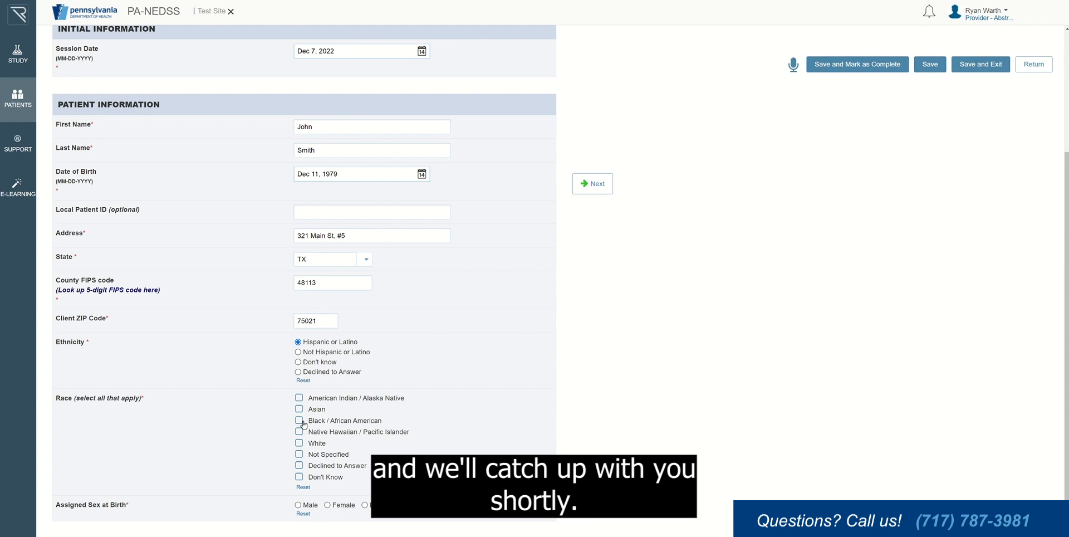
click(299, 443)
click(298, 505)
Step: Answer No to pregnancy, keep assigned sex at birth Male, and set gender identity to Male
scroll(304, 278, down, 1)
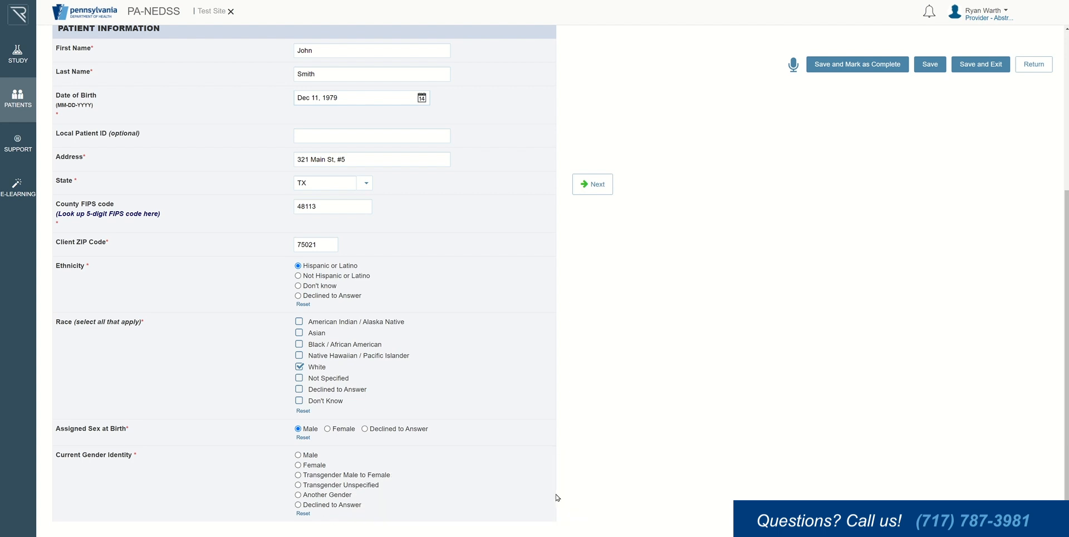
click(328, 428)
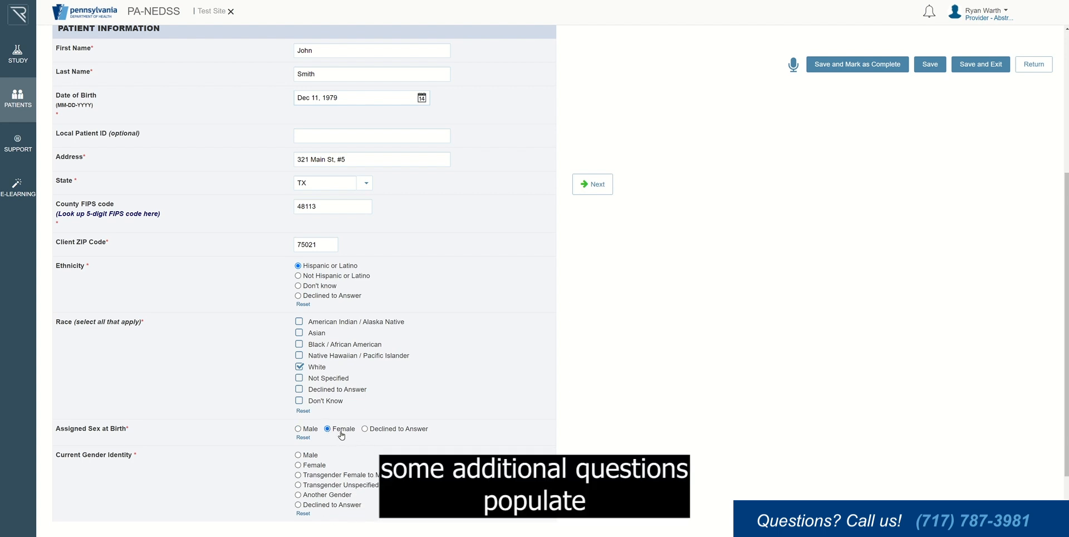
scroll(465, 473, down, 3)
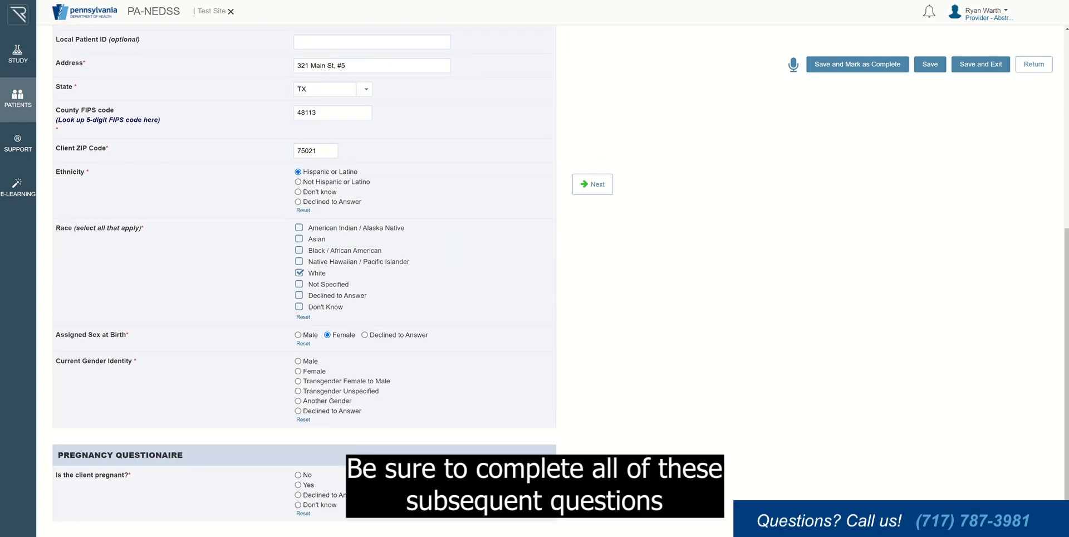
click(298, 484)
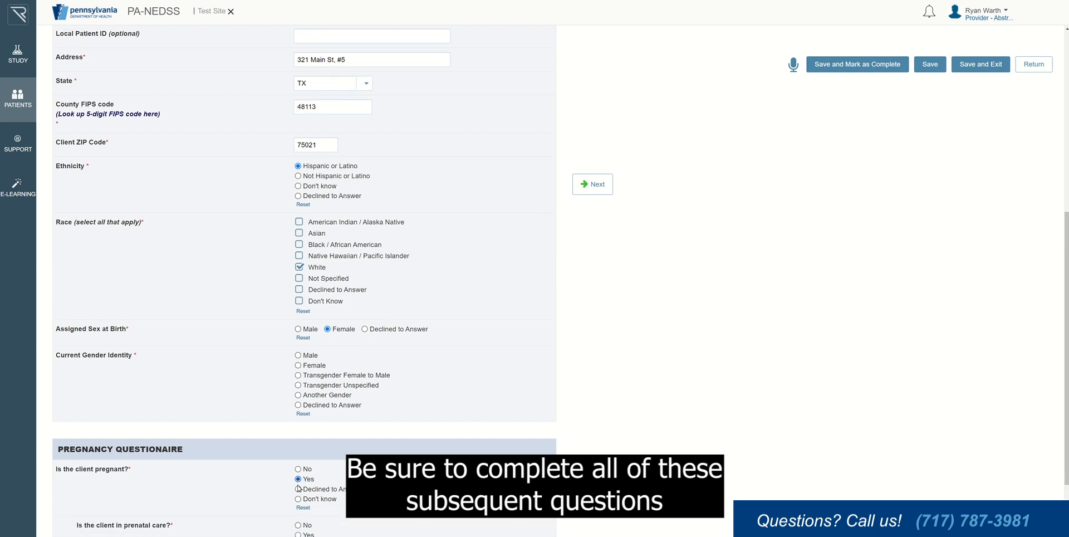
scroll(299, 488, down, 3)
click(298, 390)
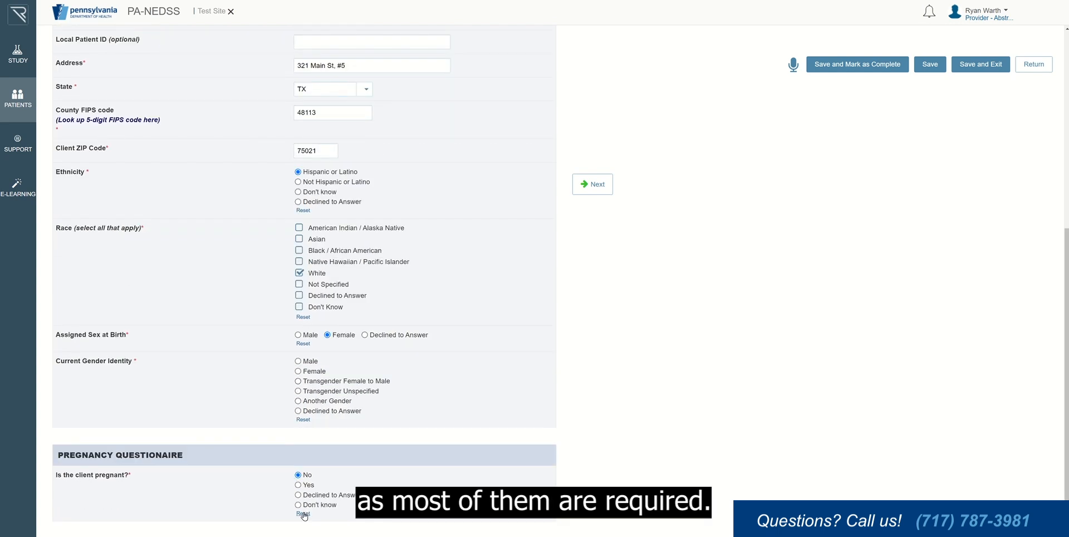
click(305, 335)
click(307, 455)
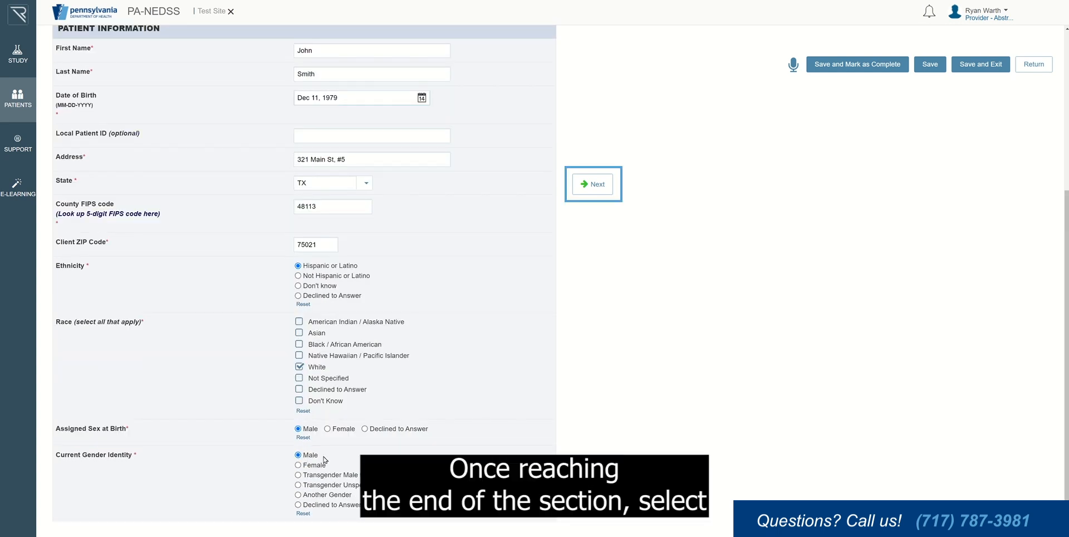
Step: Answer Yes to STD testing and Gonorrhea, and No to Chlamydia, Syphilis and HIV
click(590, 187)
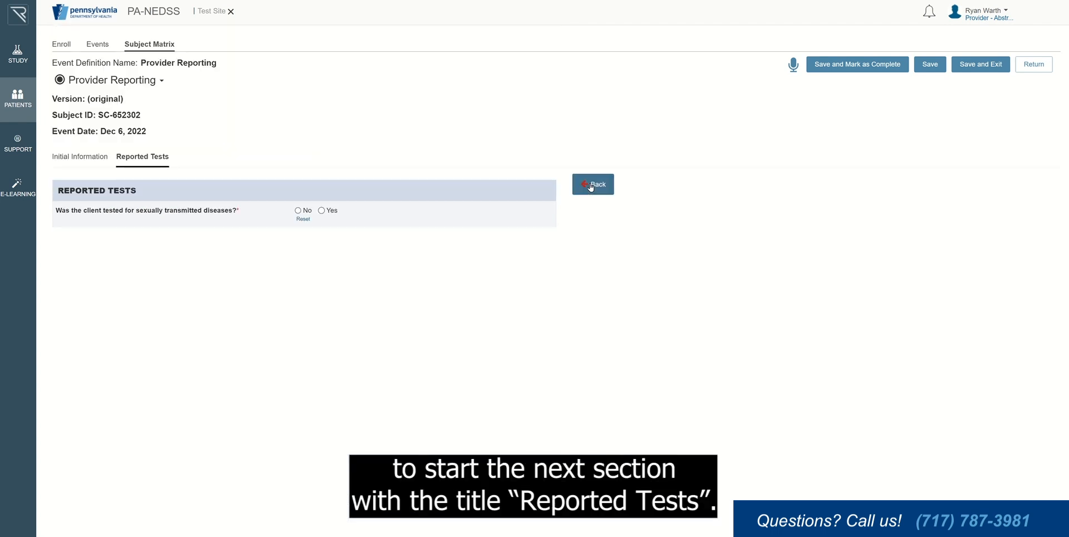
click(321, 210)
click(322, 237)
click(298, 262)
click(298, 289)
click(298, 315)
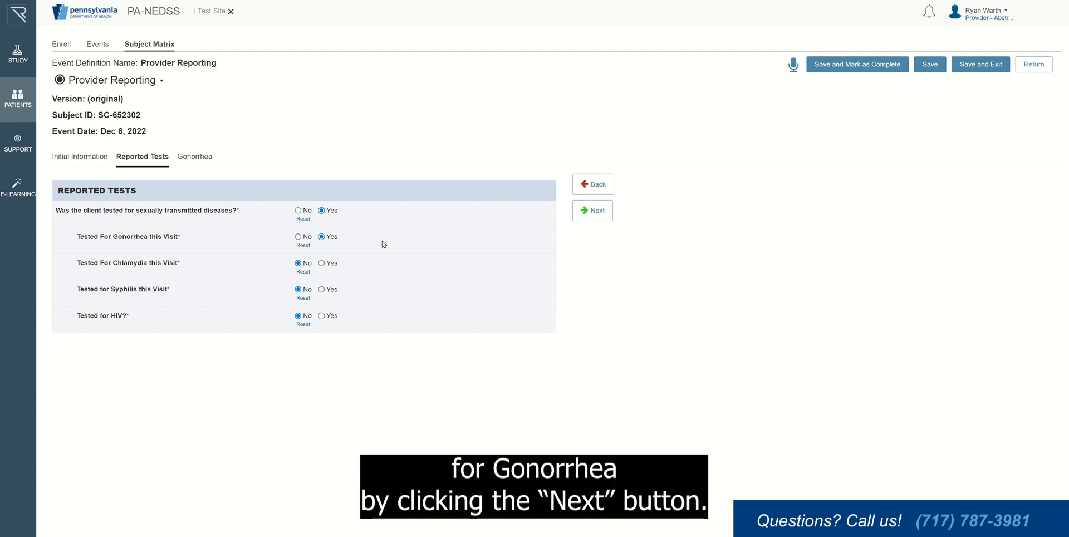
Step: Record a Positive Gonorrhea culture, with No for antibody and nucleic acid detection
click(594, 214)
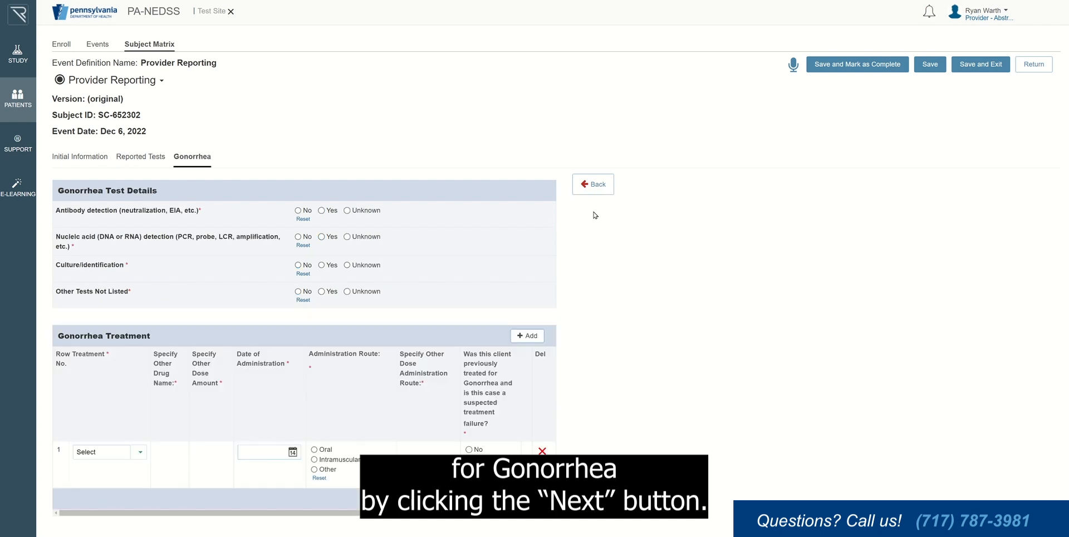
click(297, 210)
click(298, 237)
click(321, 265)
click(298, 291)
click(298, 317)
Step: Set the specimen as Urethral, collected Dec 5, 2022 at ACL, with no other tests
click(412, 375)
click(370, 470)
click(378, 400)
click(328, 461)
click(315, 461)
click(371, 424)
click(312, 320)
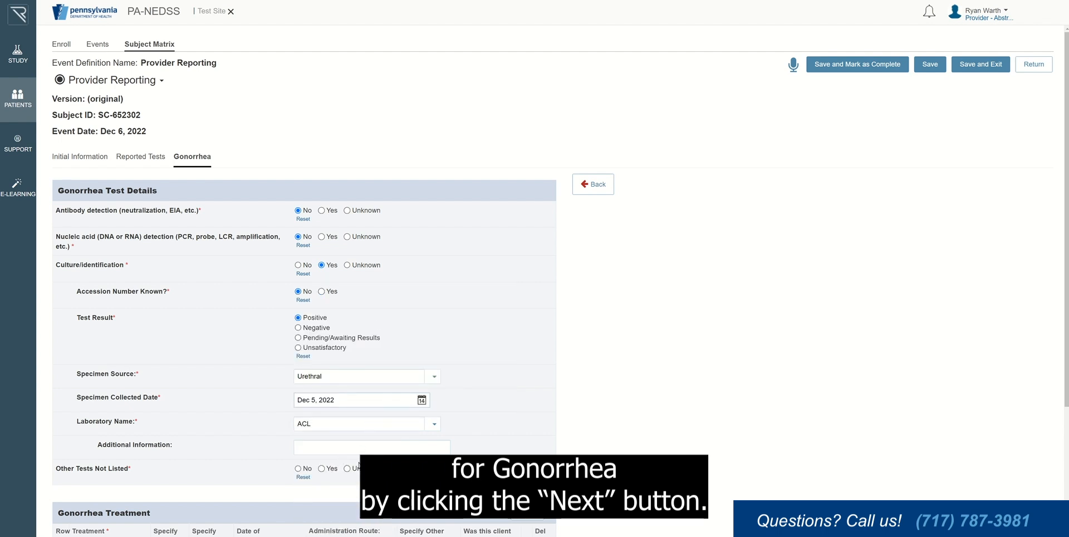
click(298, 468)
Step: Record 2g Azithromycin treatment given orally on Dec 6, 2022
scroll(299, 473, down, 3)
click(141, 461)
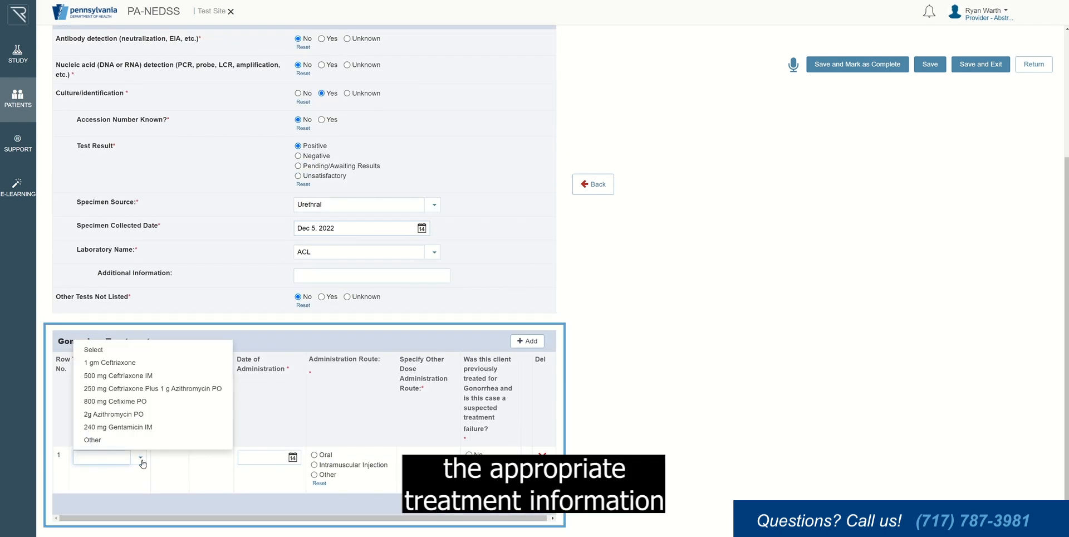
click(139, 413)
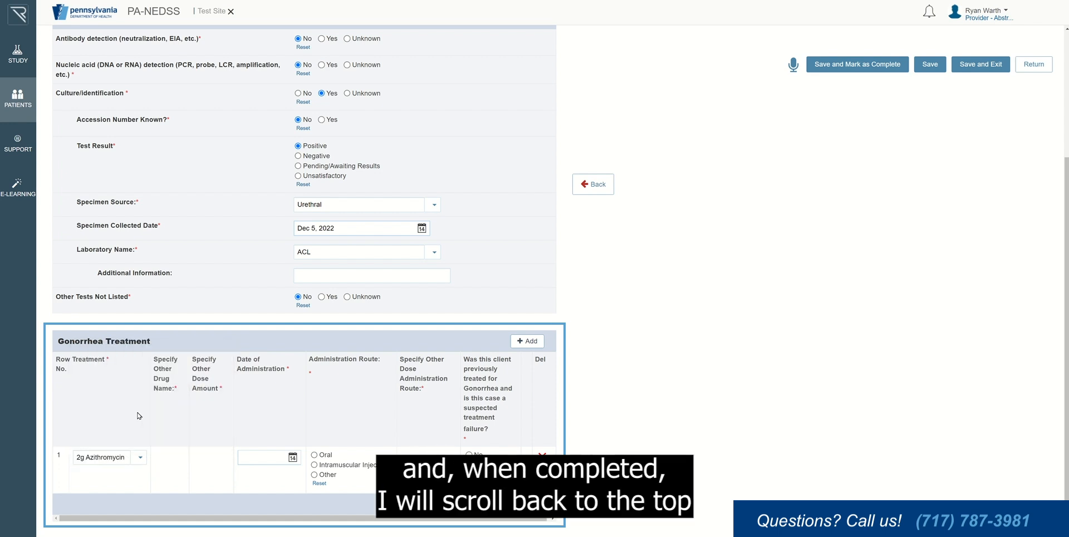
click(272, 459)
click(273, 380)
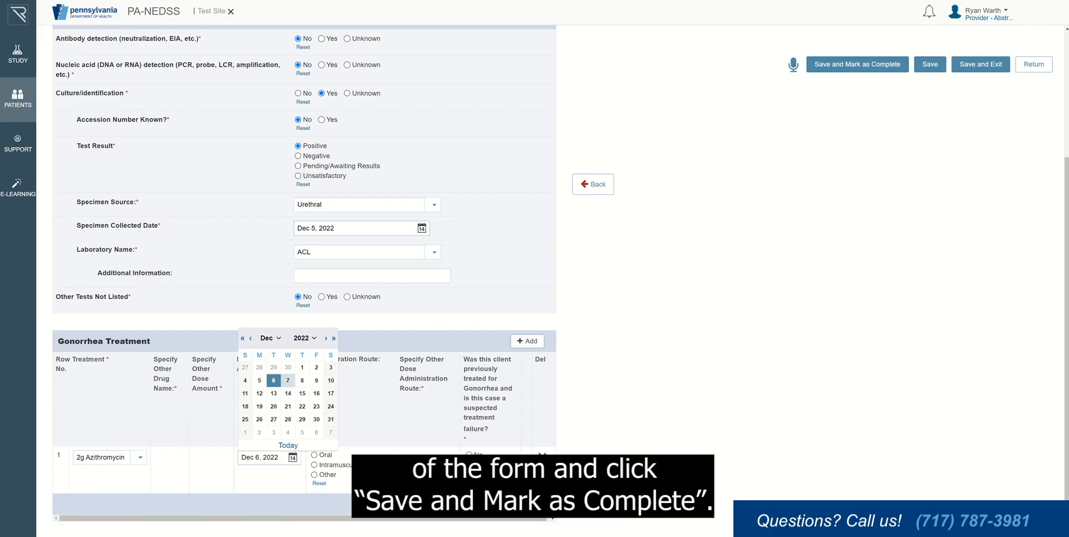
click(315, 454)
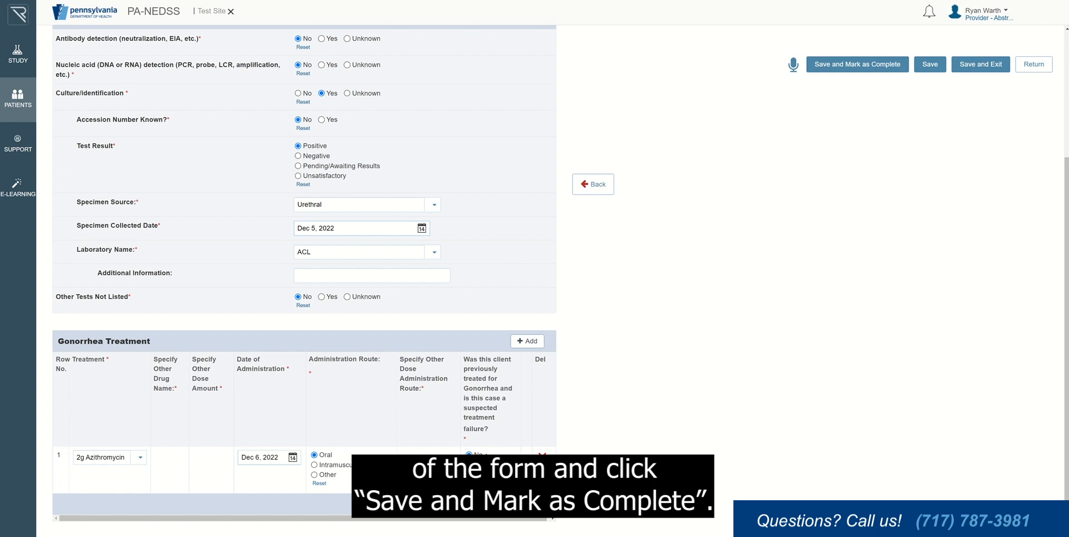
Step: Save the Provider Reporting form as complete and view the PA-NEDSS Study Overview showing one enrolled patient
click(855, 68)
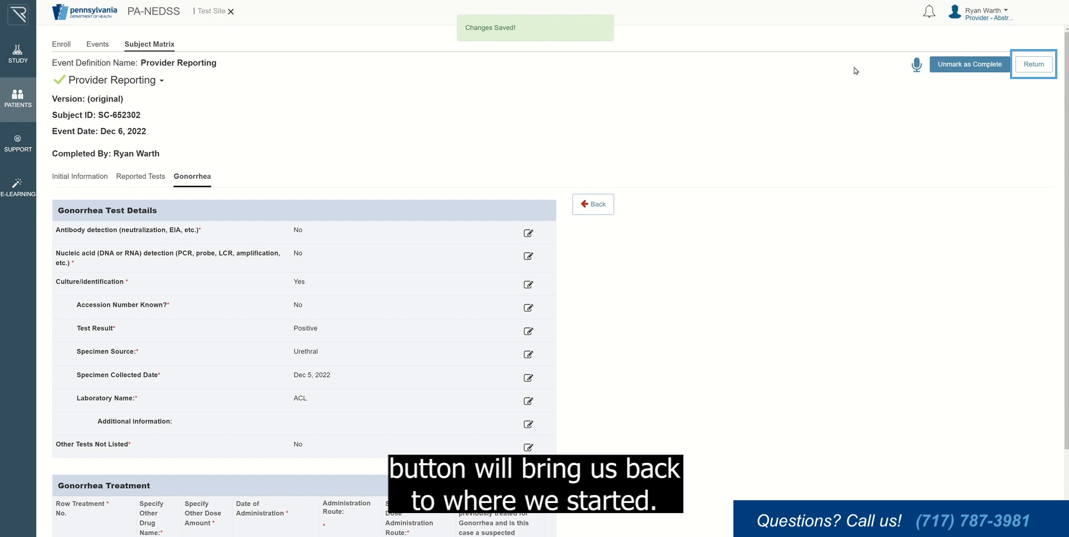
click(1034, 64)
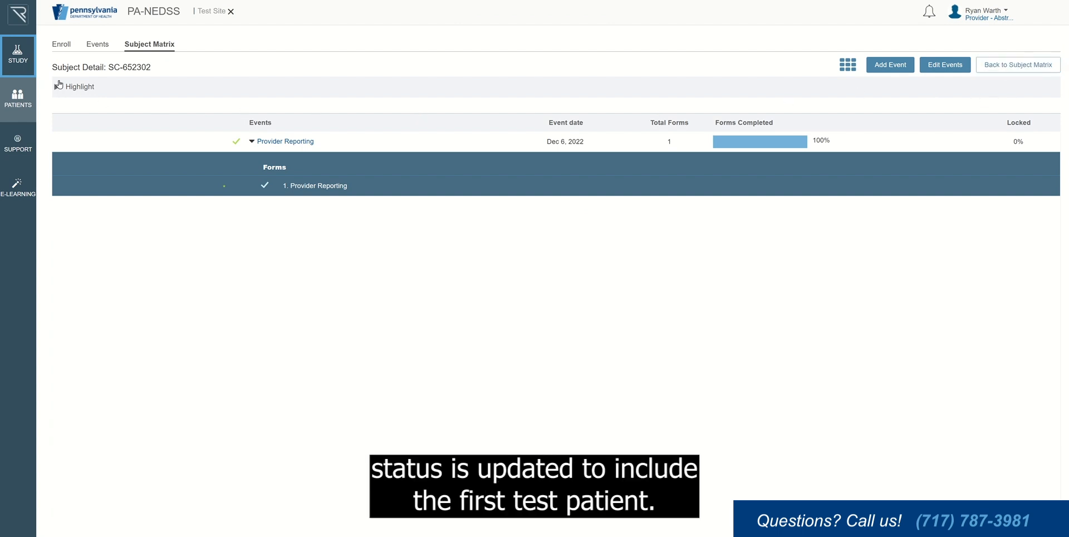
click(26, 73)
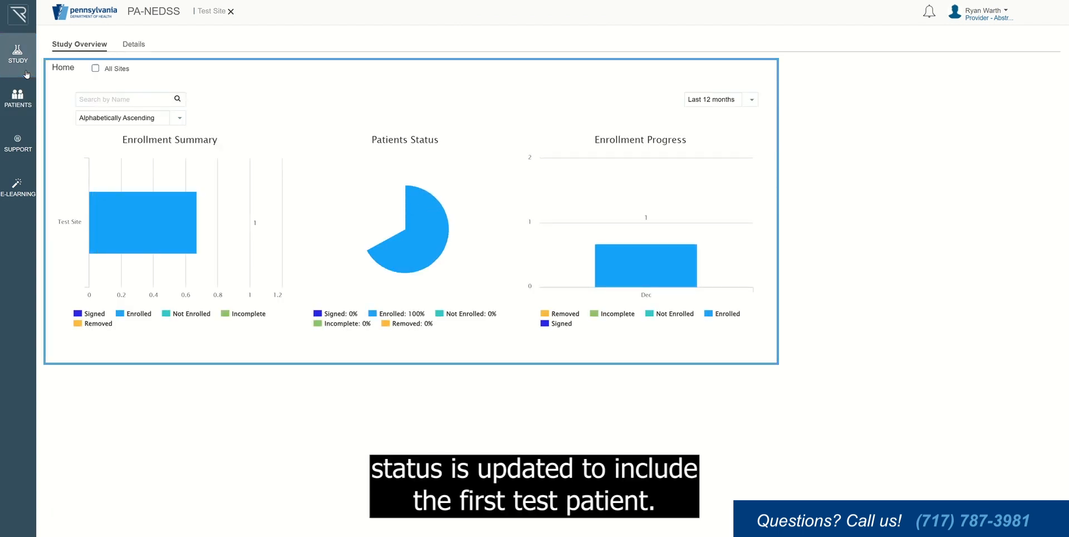